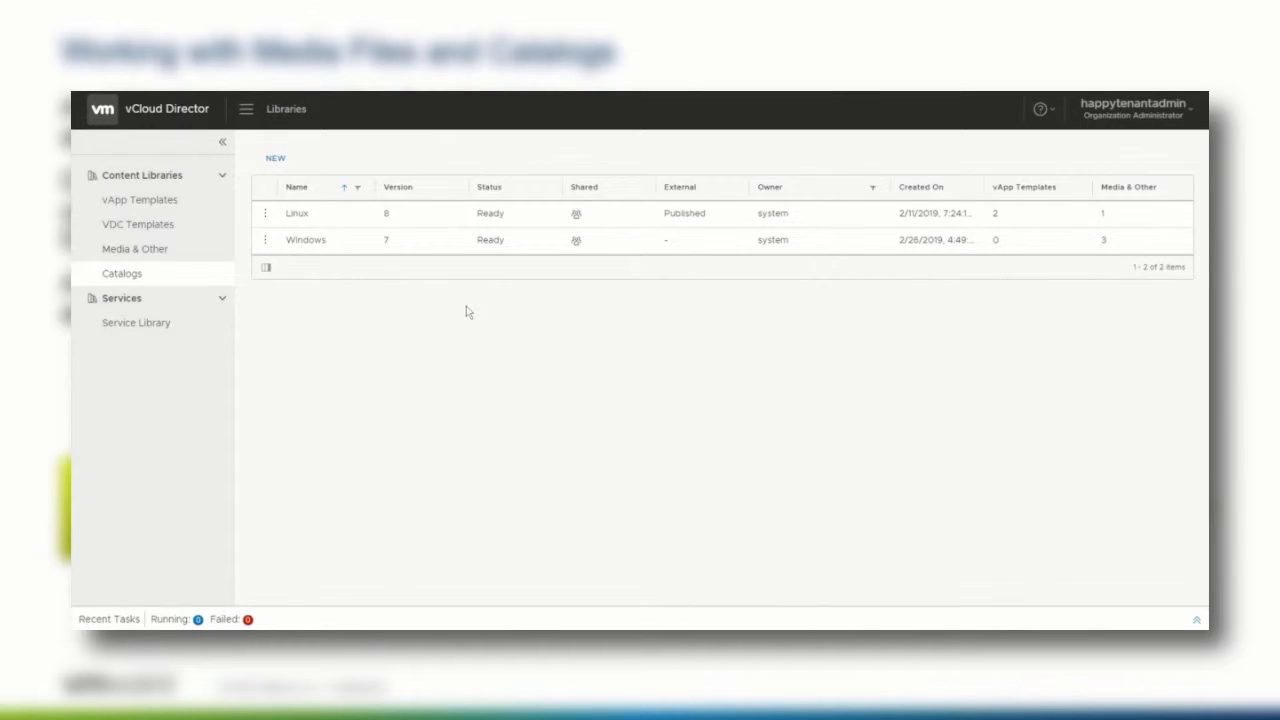
Step: Create a new catalog named Tenant_vApps_and_Medias
click(273, 159)
text(Tenant_v)
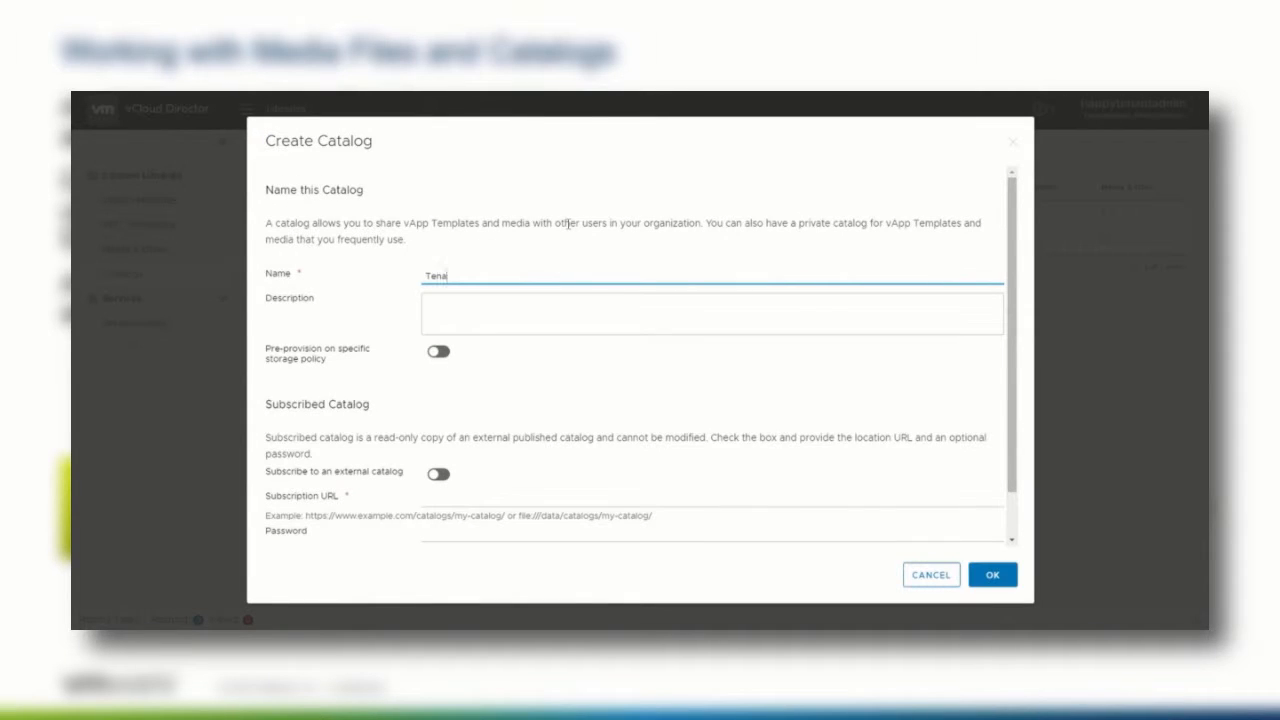
text(Apps_and_Medias)
click(1001, 579)
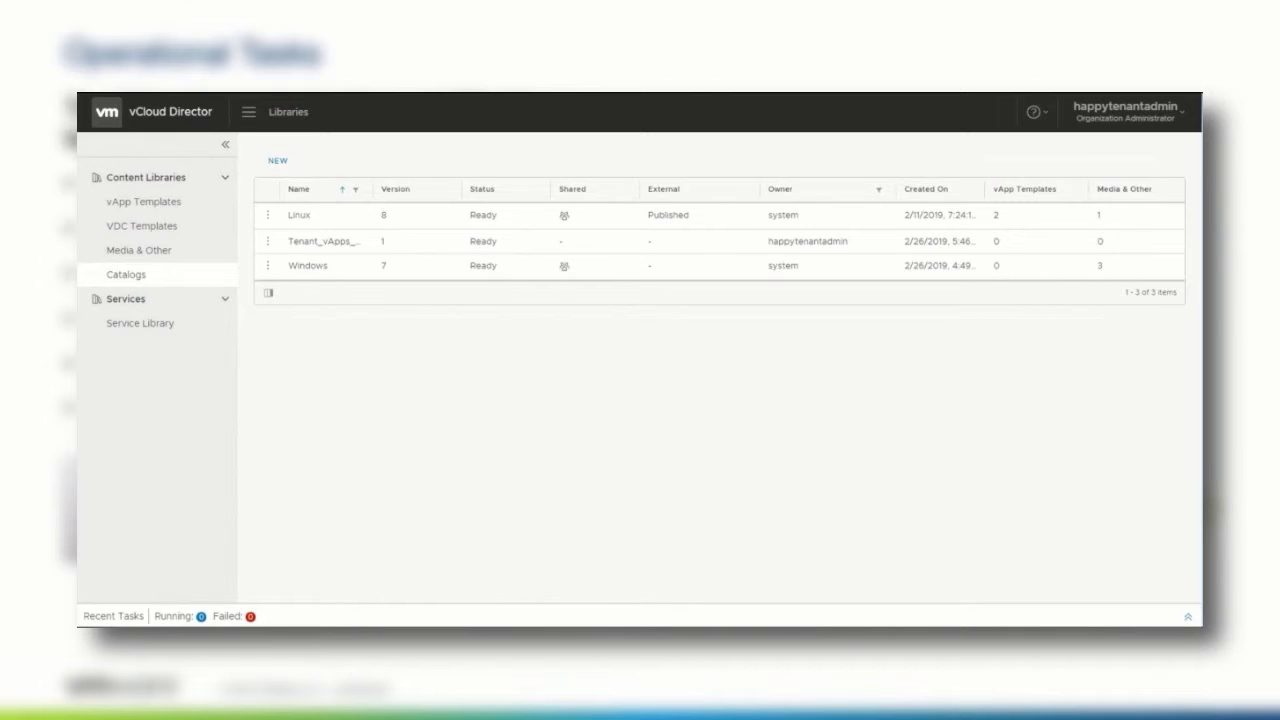
Step: Upload the CentOS-7-x86_64-Minimal-1810 disc image as media into the Tenant_vApps_and_Medias catalog, using its file name as the media name
click(158, 257)
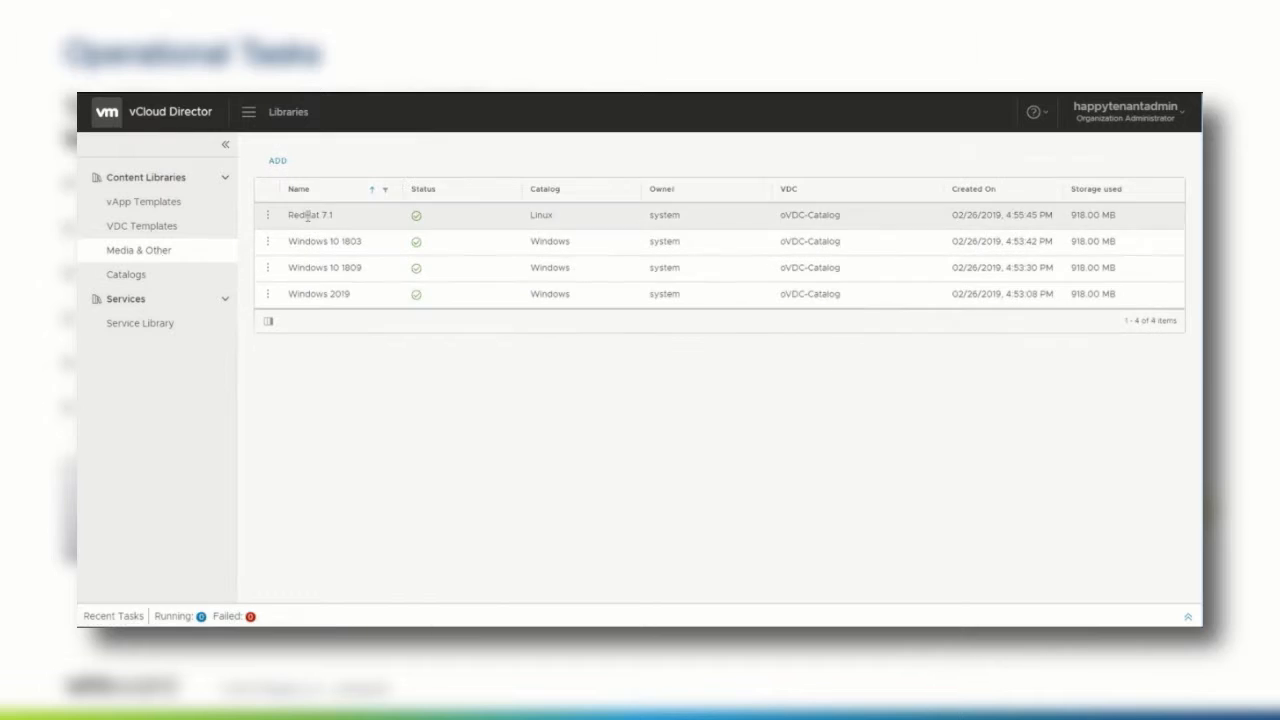
click(278, 161)
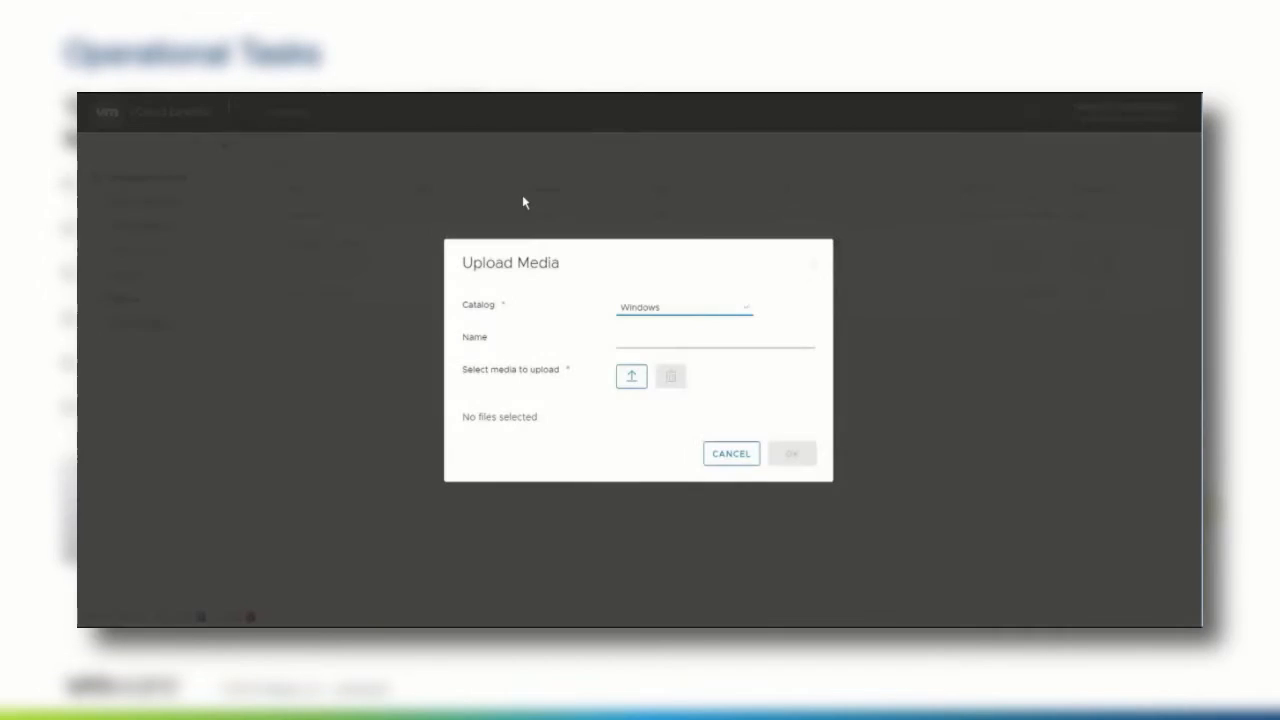
click(686, 311)
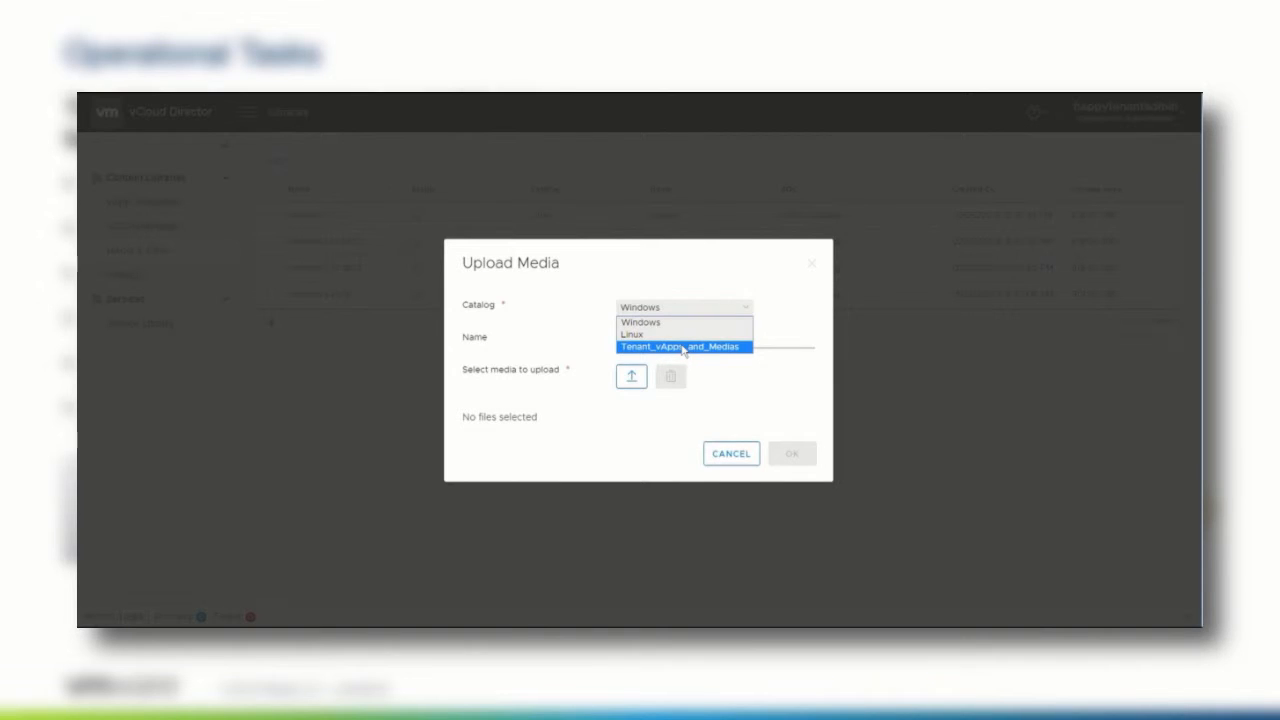
click(690, 347)
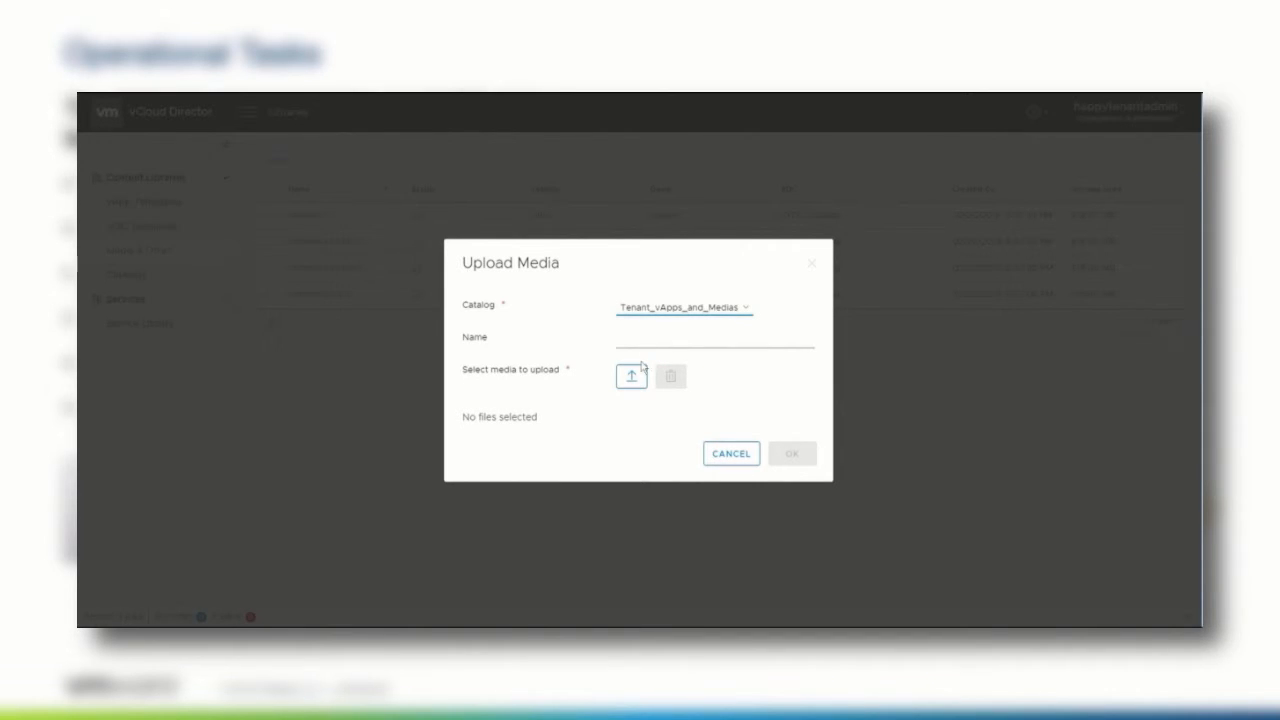
click(633, 377)
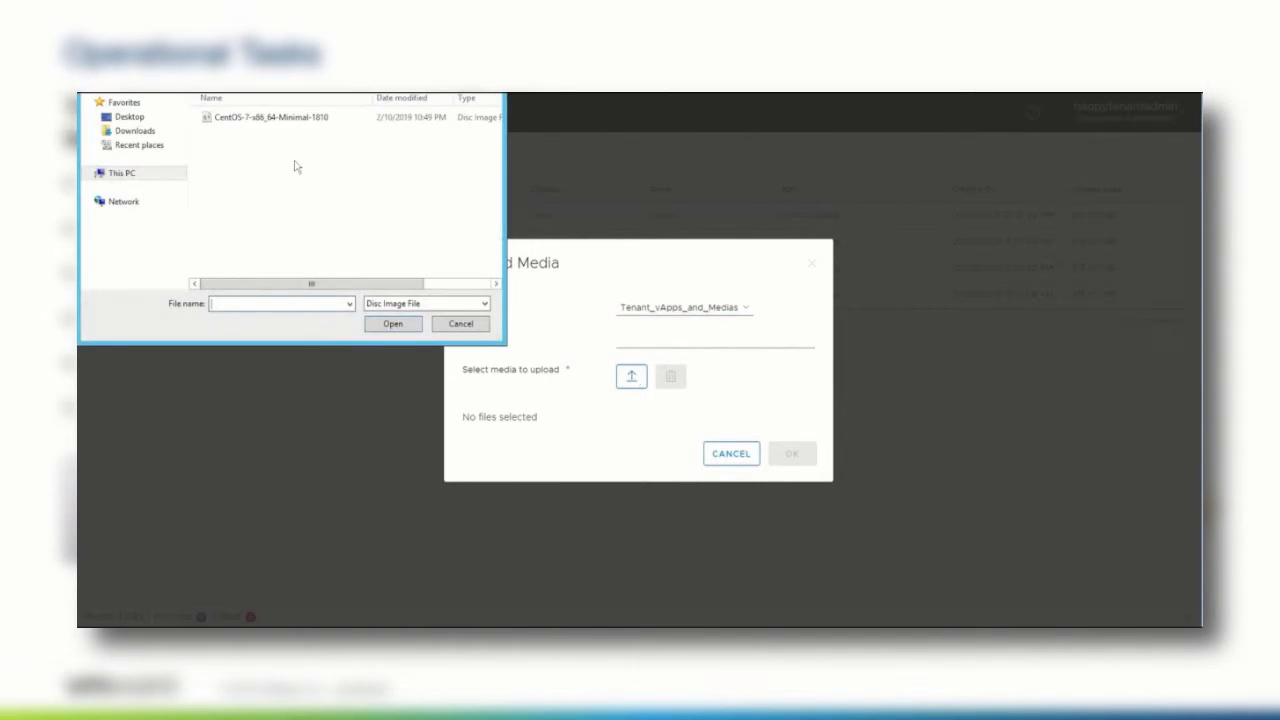
click(256, 122)
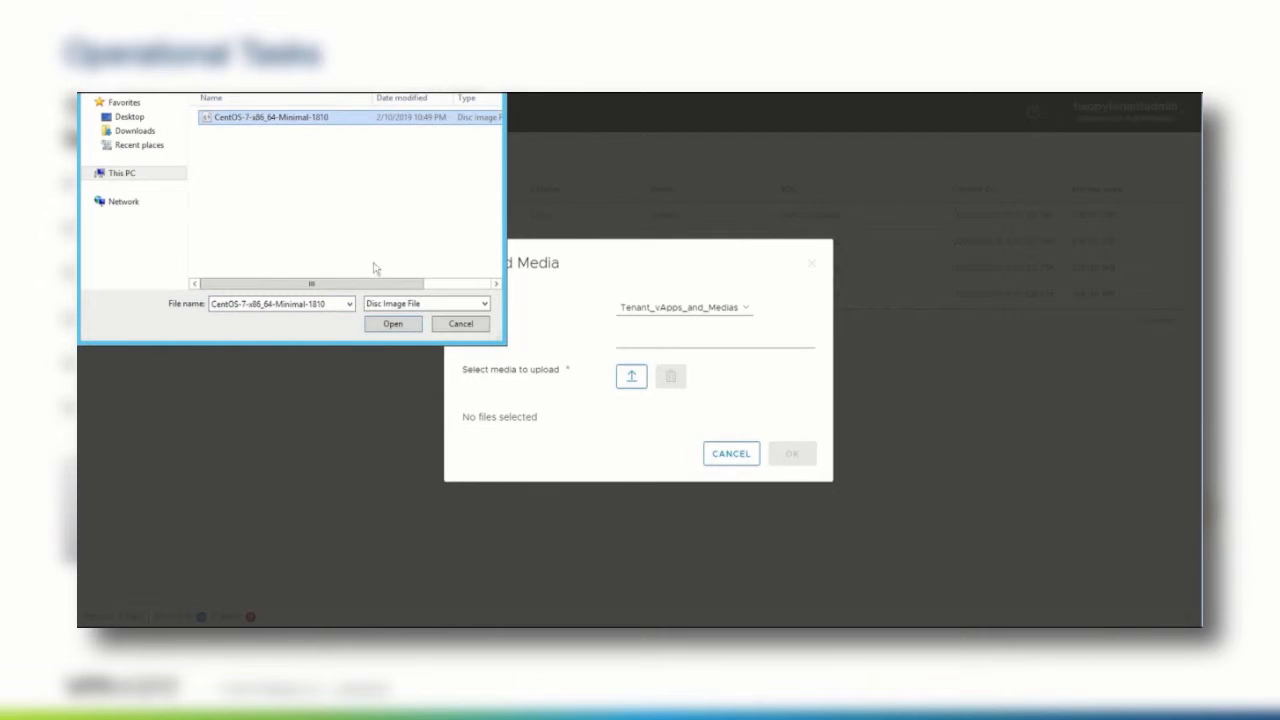
click(394, 324)
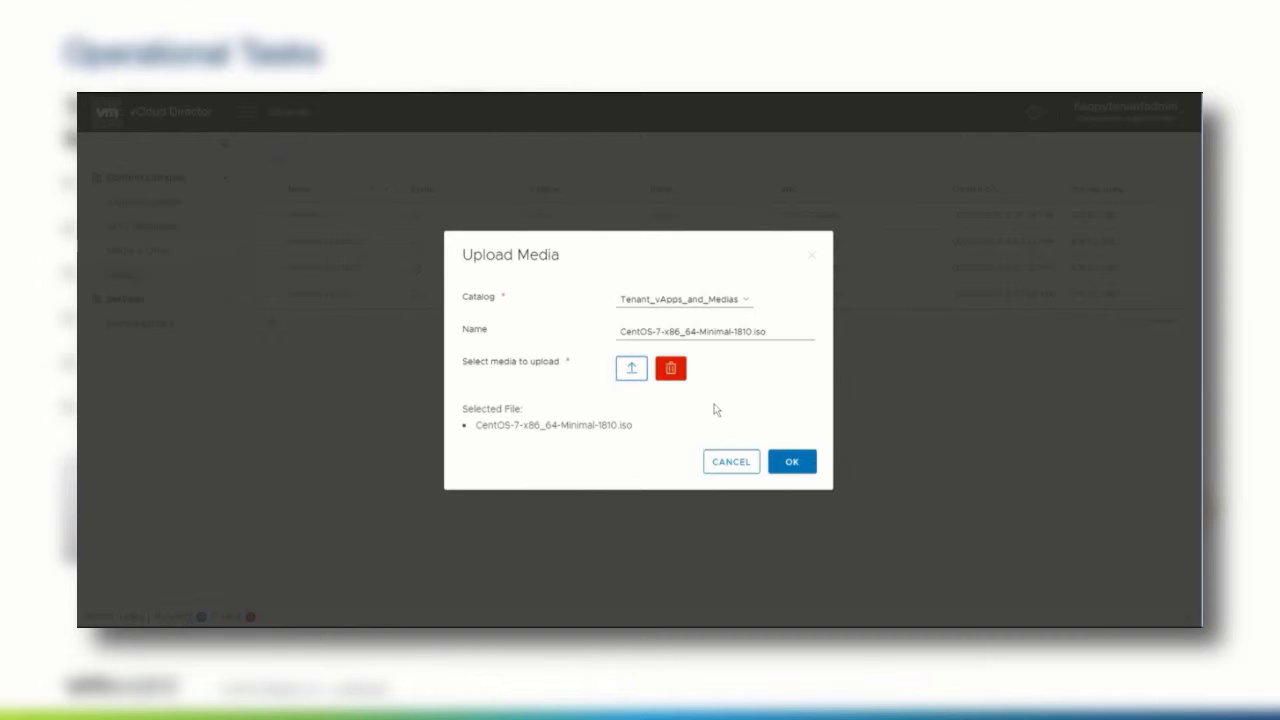
click(803, 463)
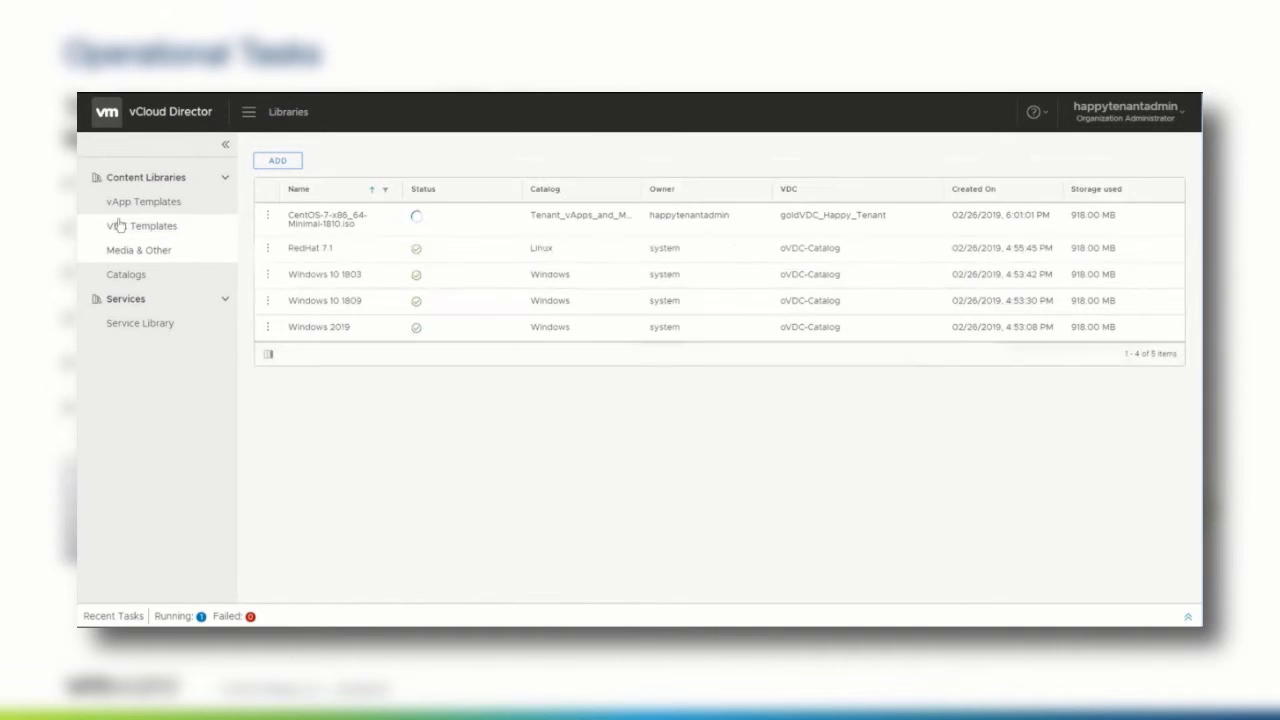
Step: Start a vApp from the Webshop template, named happyTenantWebShop, with runtime and storage leases of 1 day each
click(144, 204)
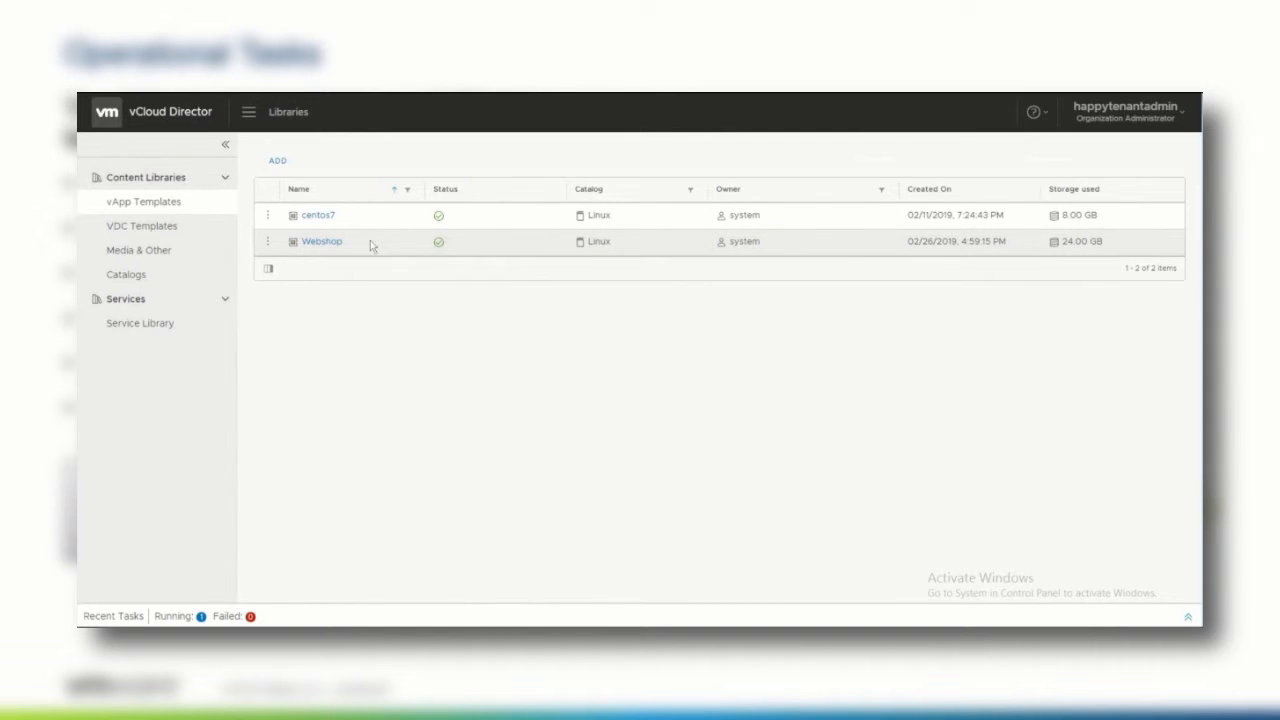
click(268, 242)
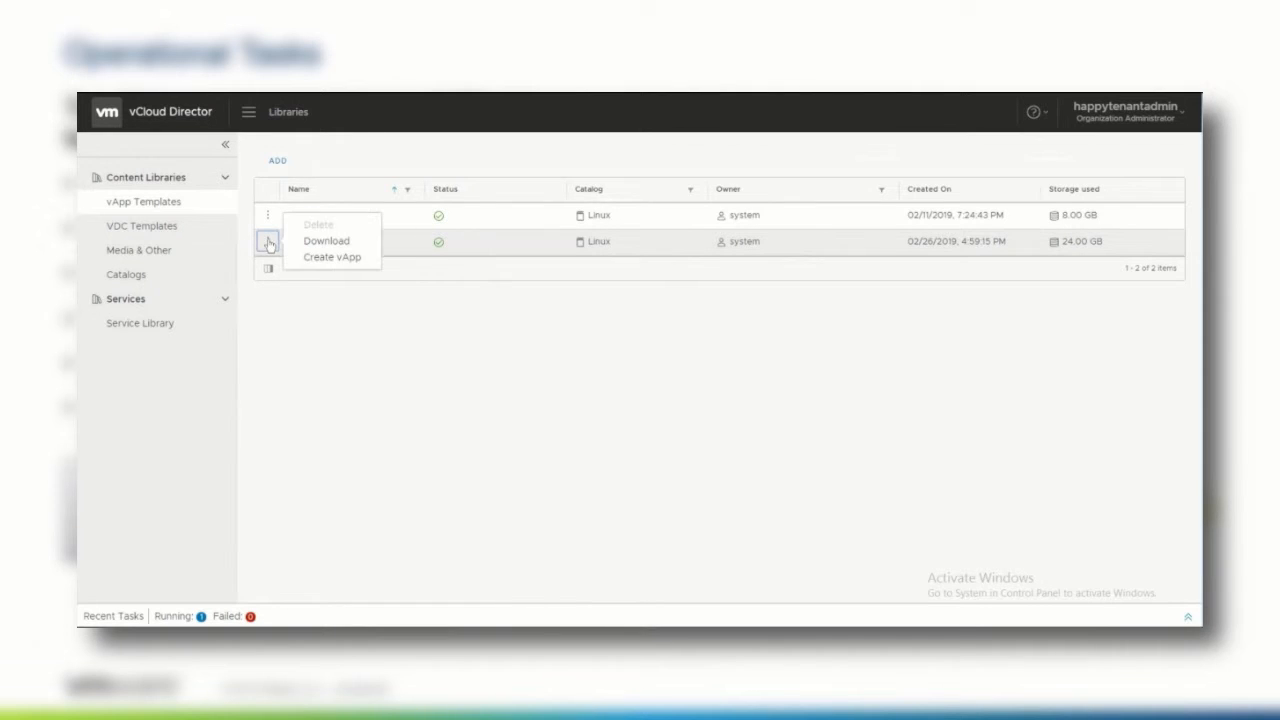
click(338, 258)
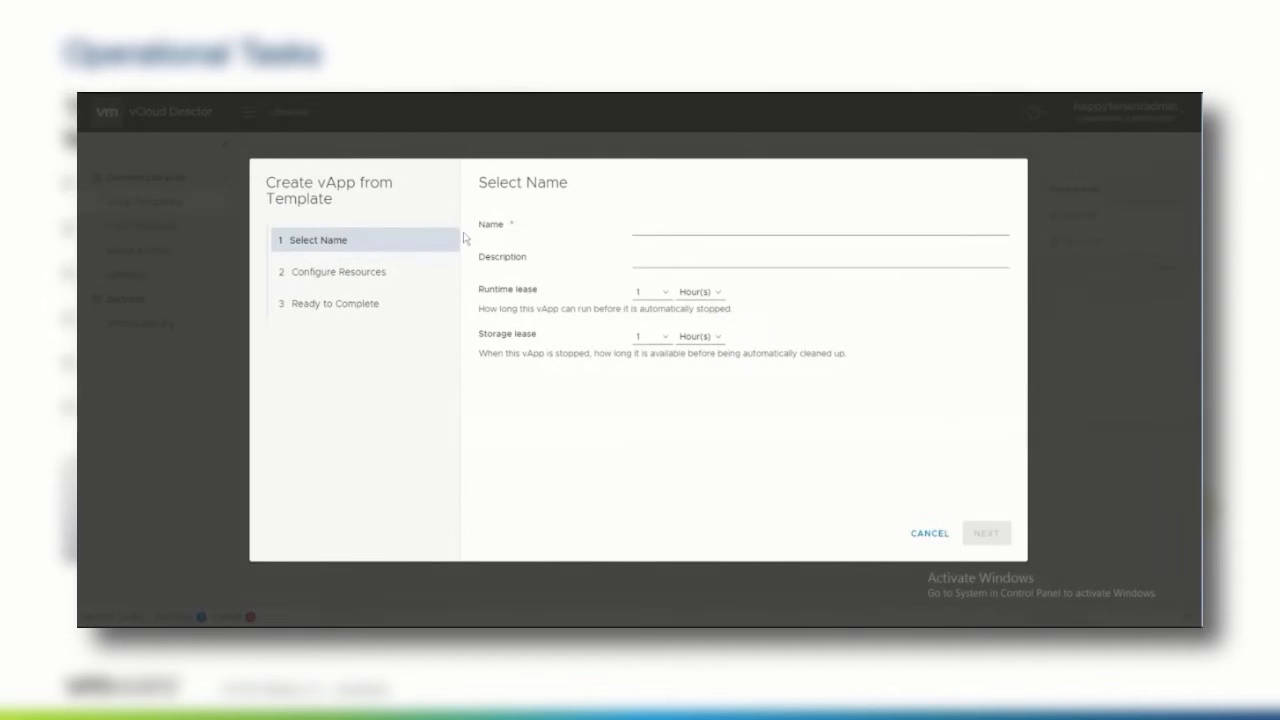
click(662, 226)
text(happyTenantWebShop)
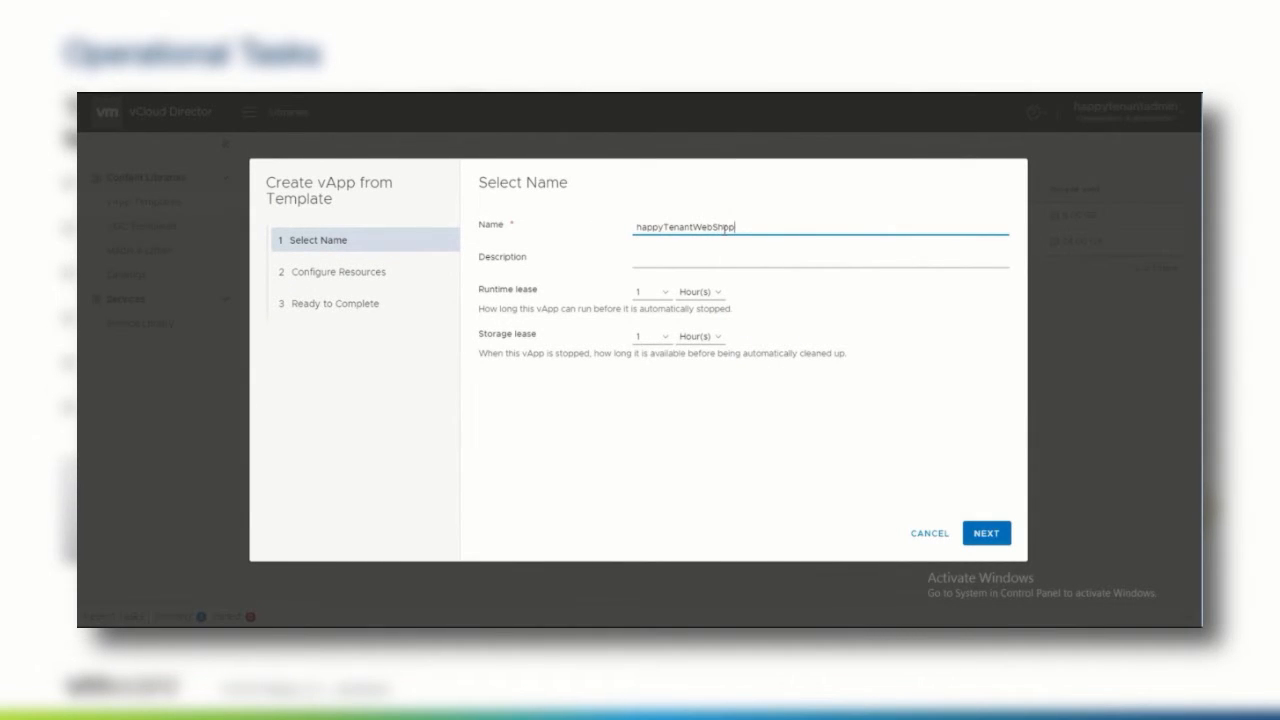
click(700, 291)
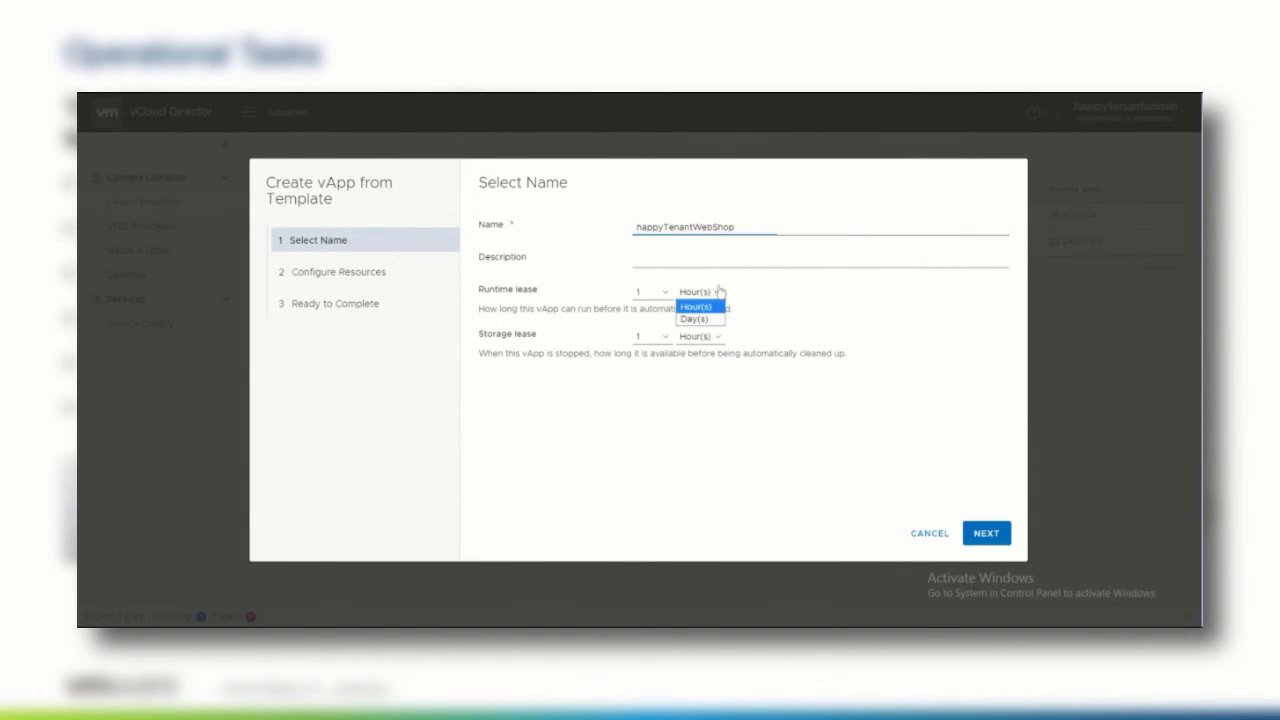
click(695, 317)
click(712, 341)
click(697, 362)
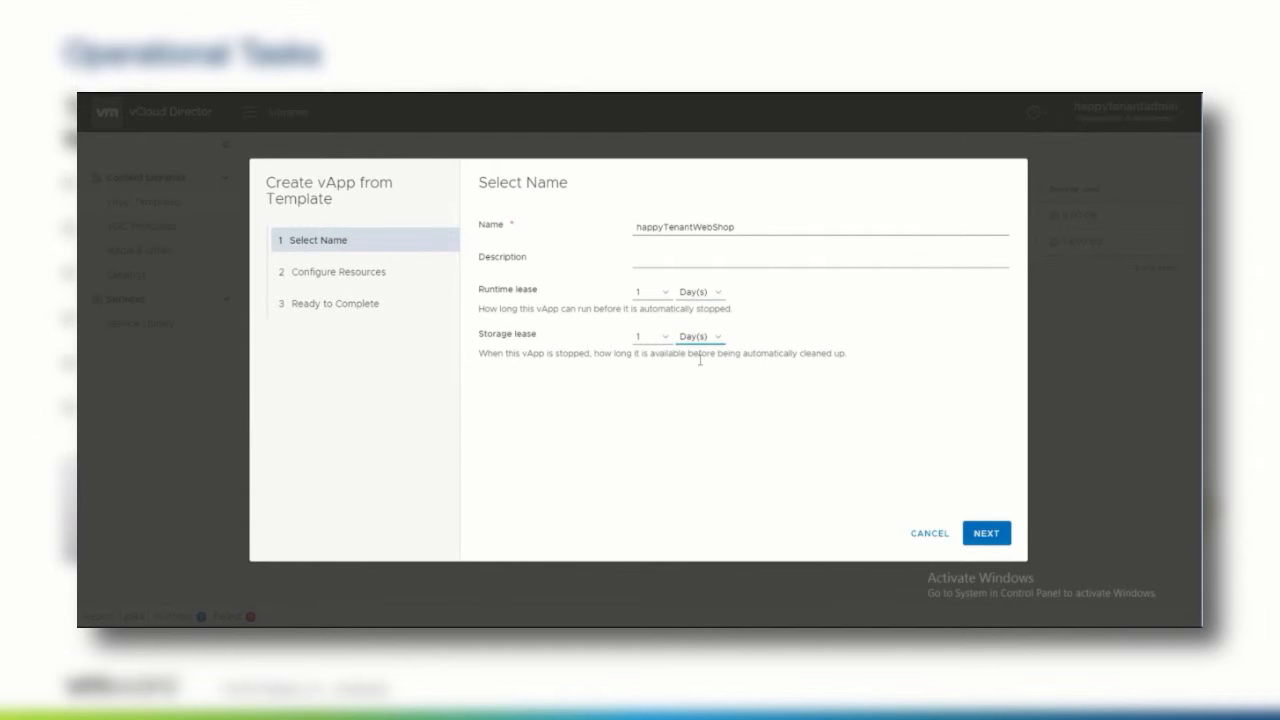
click(977, 535)
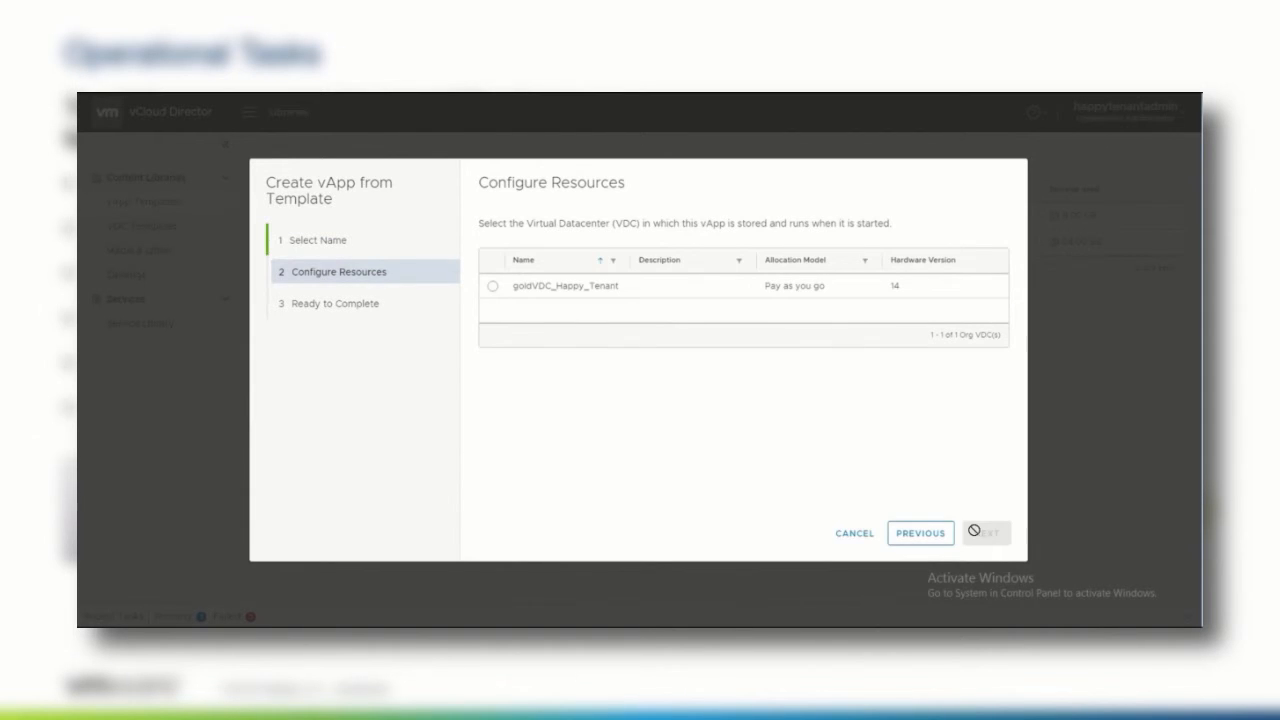
Step: Place the vApp in goldVDC_Happy_Tenant with Gold-Storage-Policy for web02, web01 and db01, and finish creating it
click(491, 287)
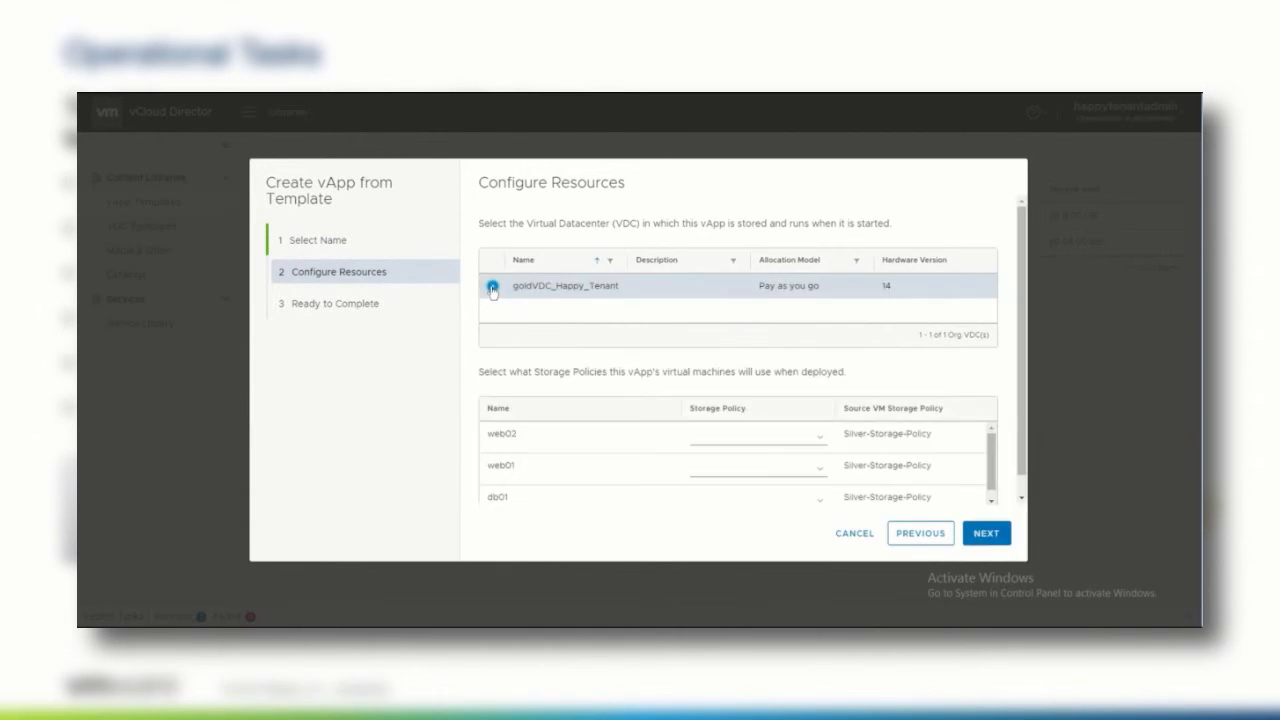
click(818, 441)
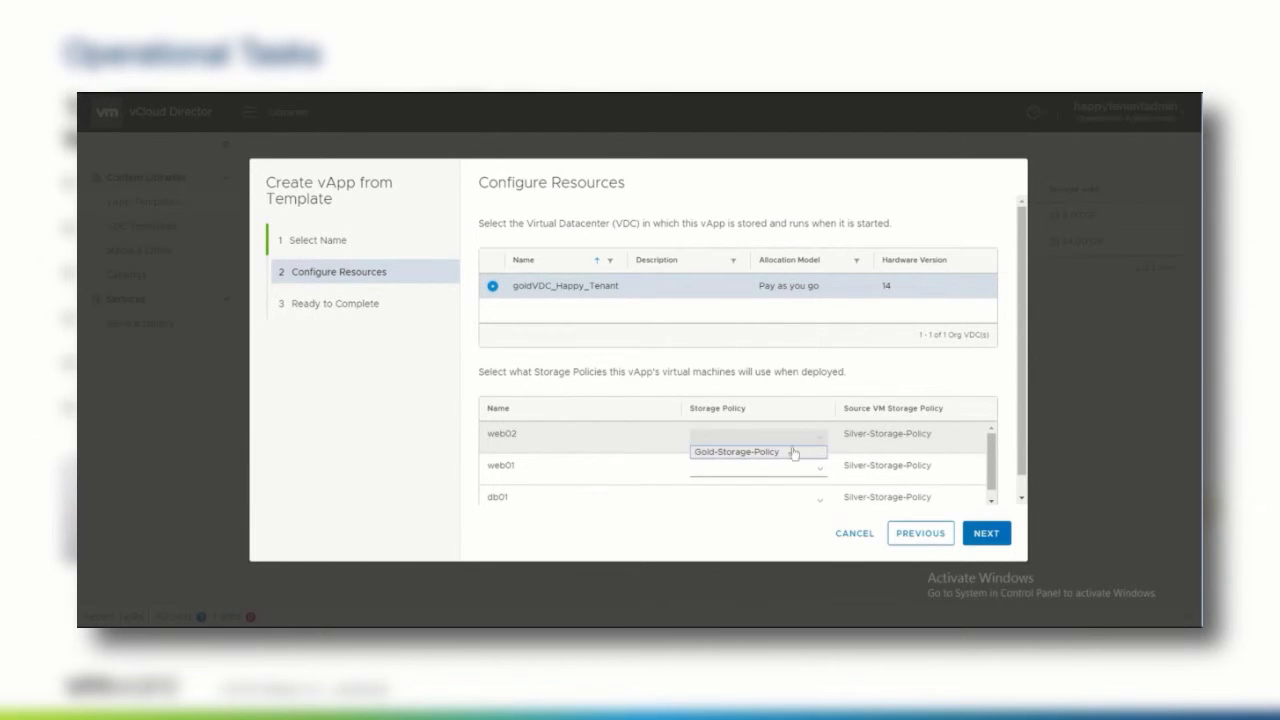
click(815, 452)
click(821, 473)
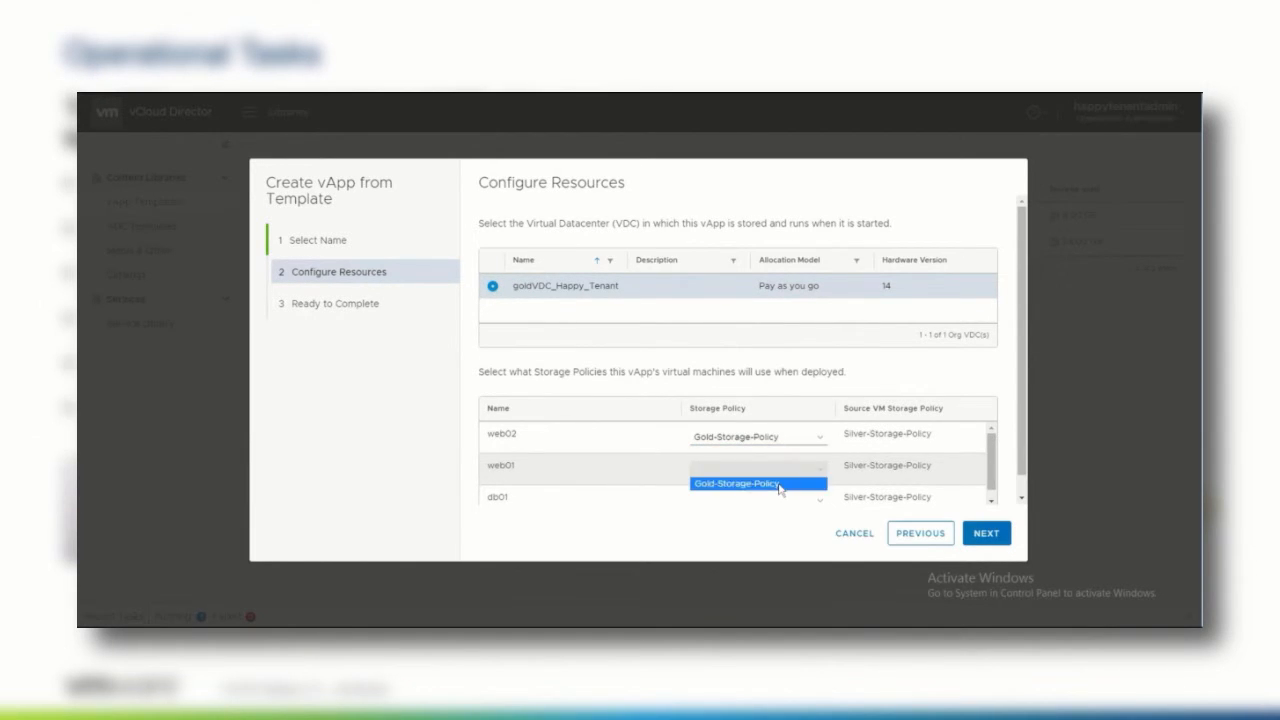
click(820, 484)
click(821, 508)
click(806, 521)
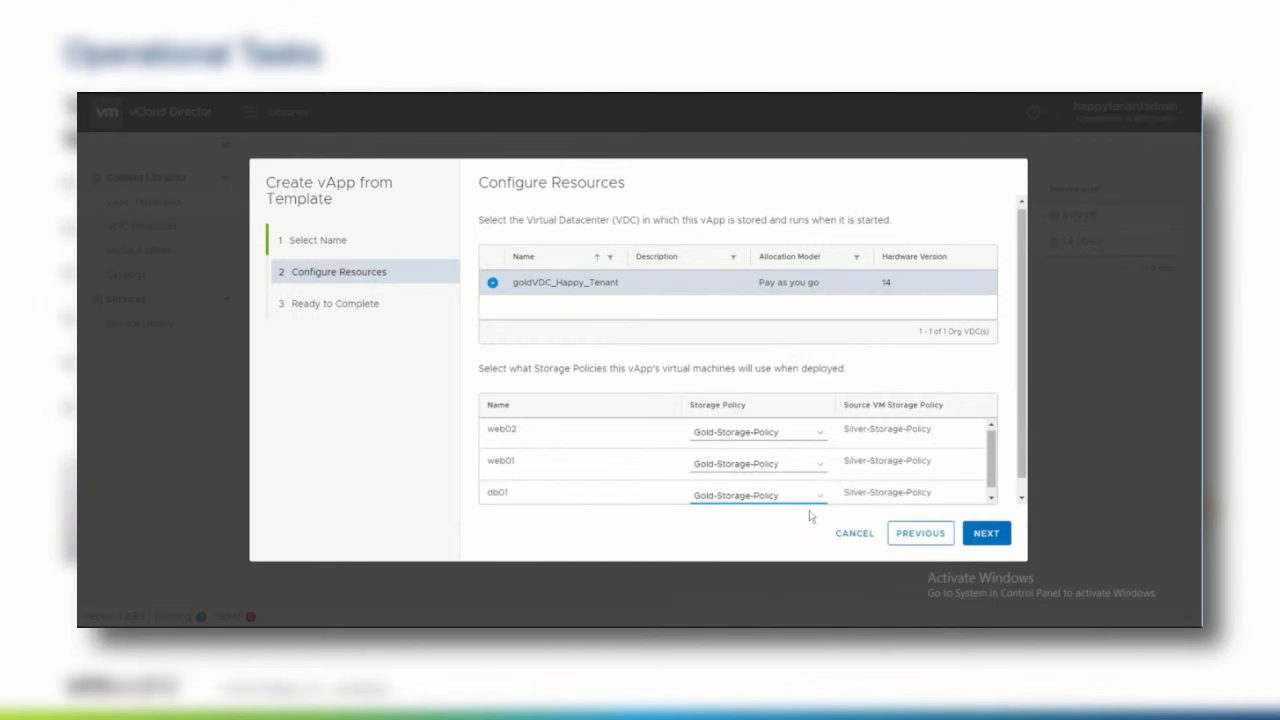
click(988, 533)
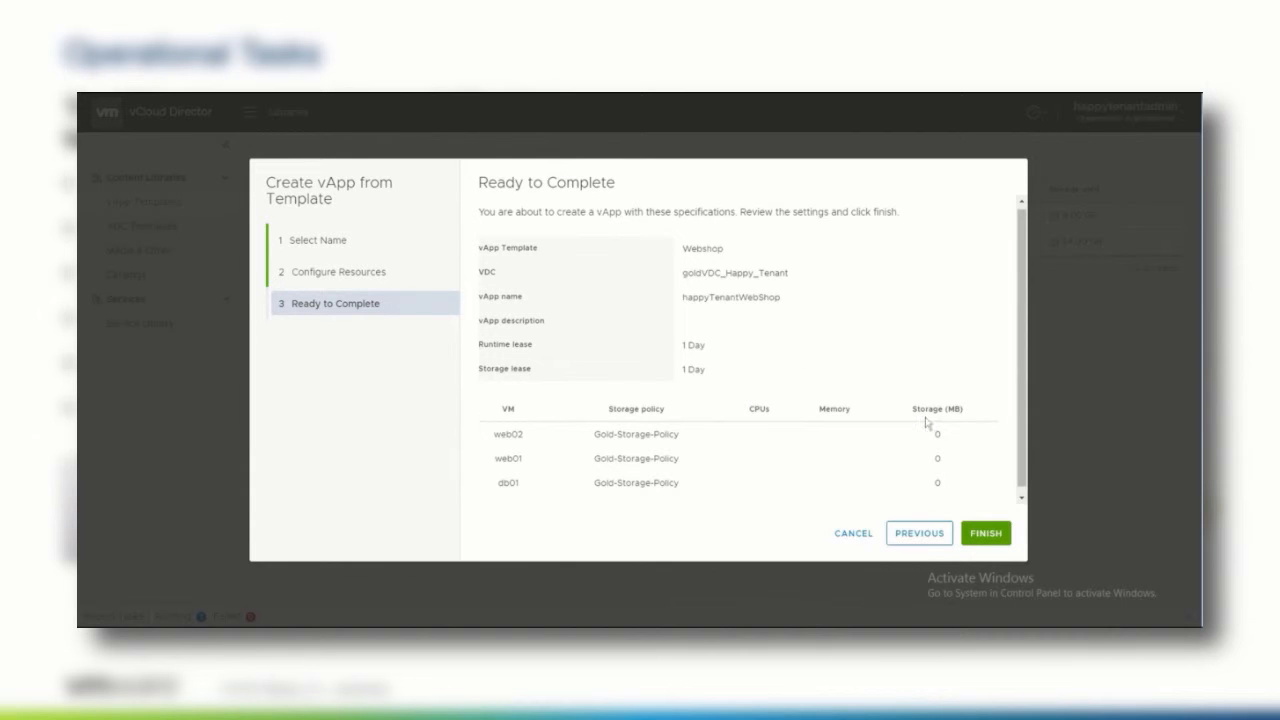
click(993, 533)
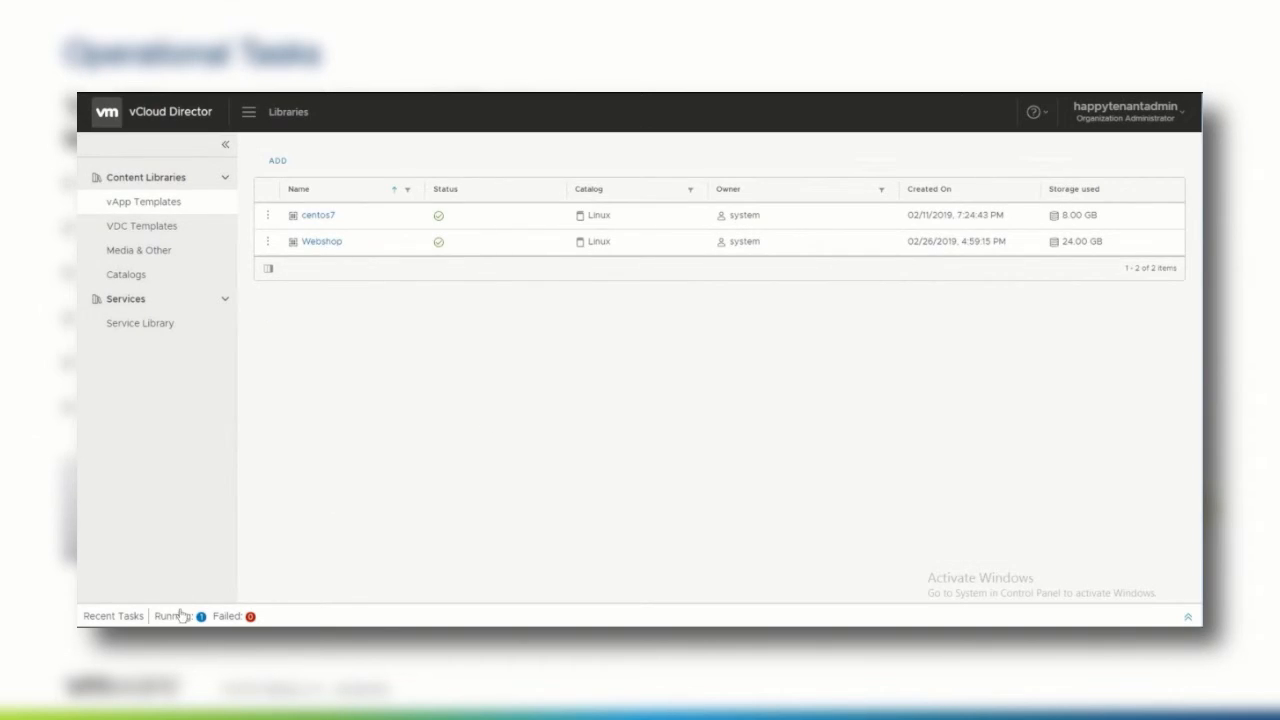
Step: Check the recent tasks and view the vApps in the goldVDC_Happy_Tenant virtual datacenter
click(183, 612)
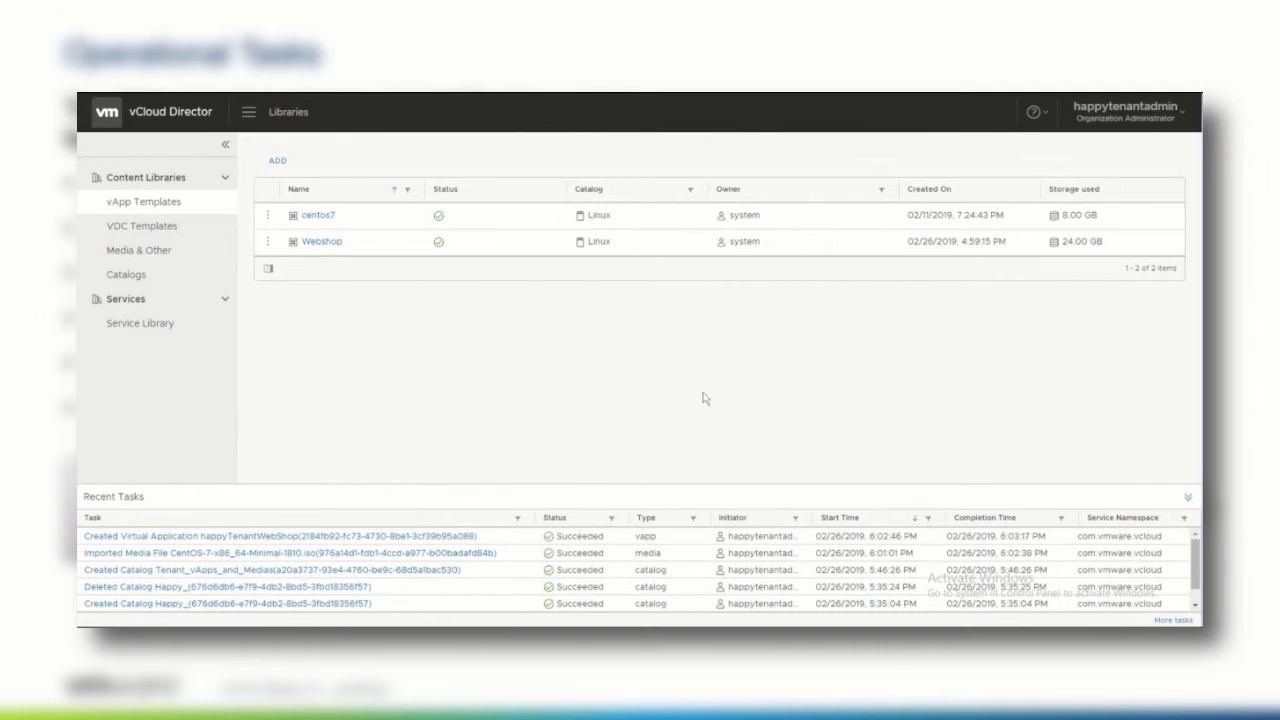
click(248, 112)
click(273, 150)
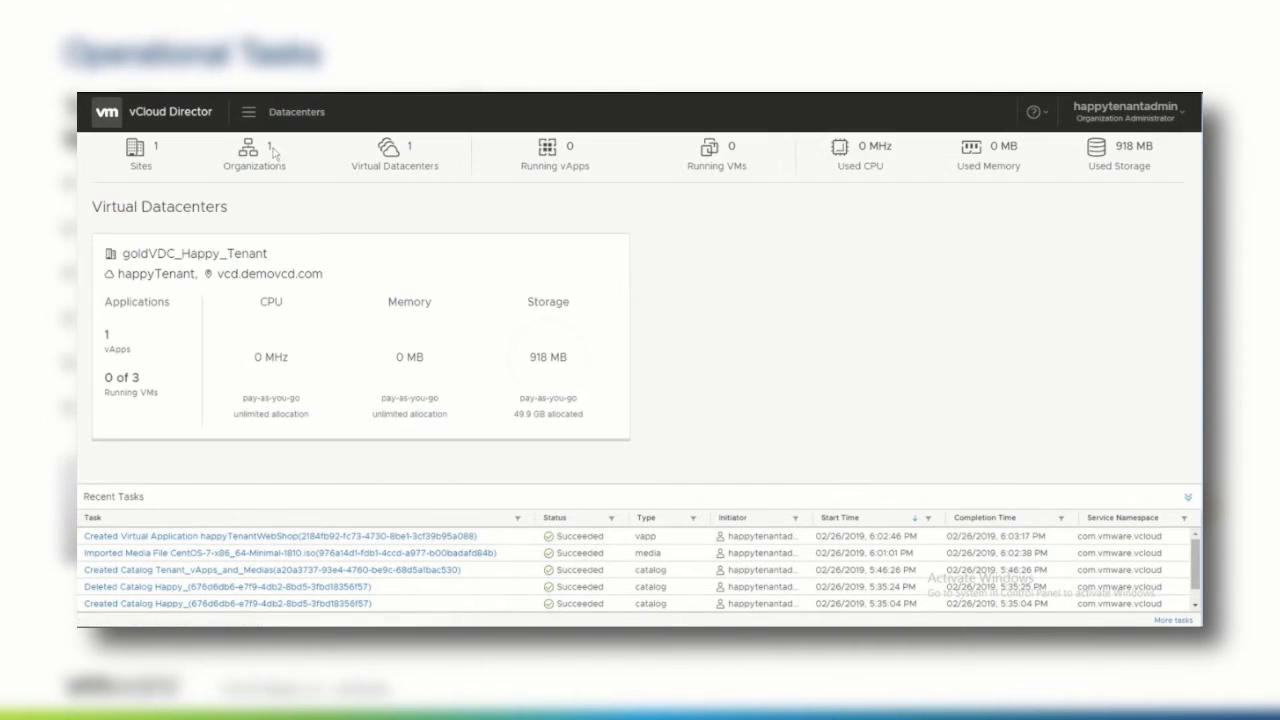
click(357, 258)
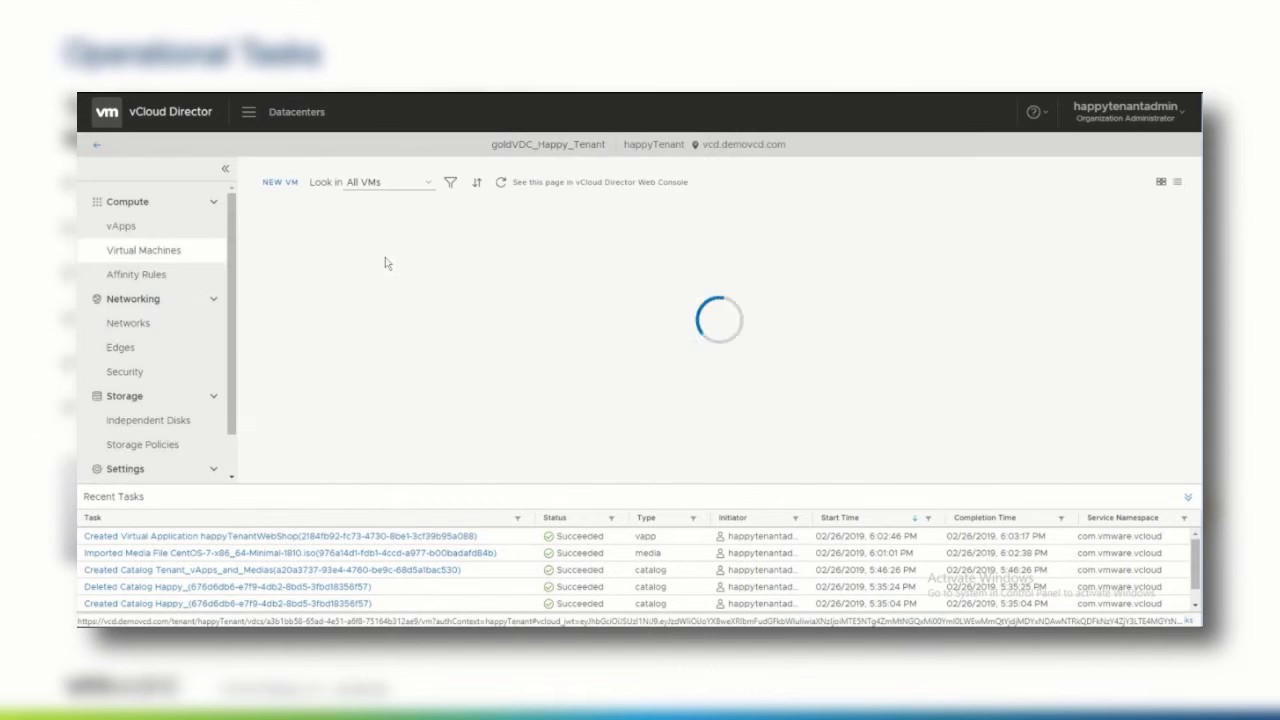
click(170, 232)
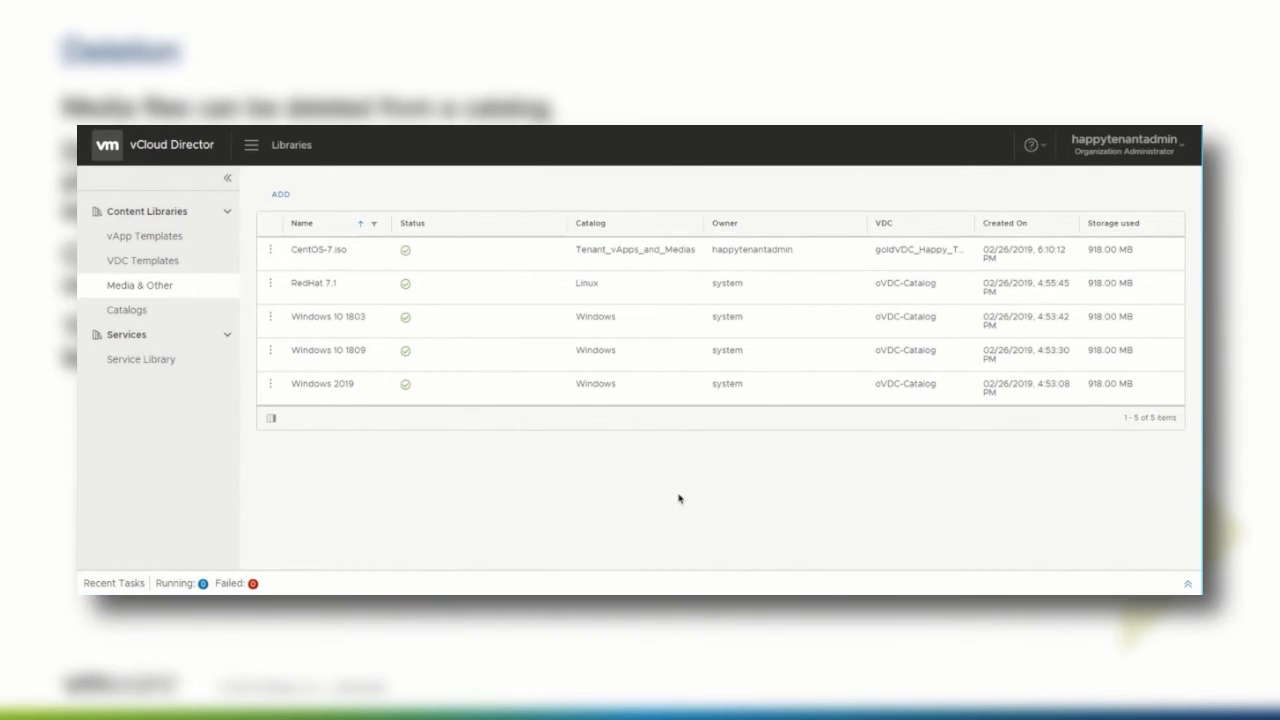
Step: Delete the CentOS-7.iso media file from the content library
click(276, 255)
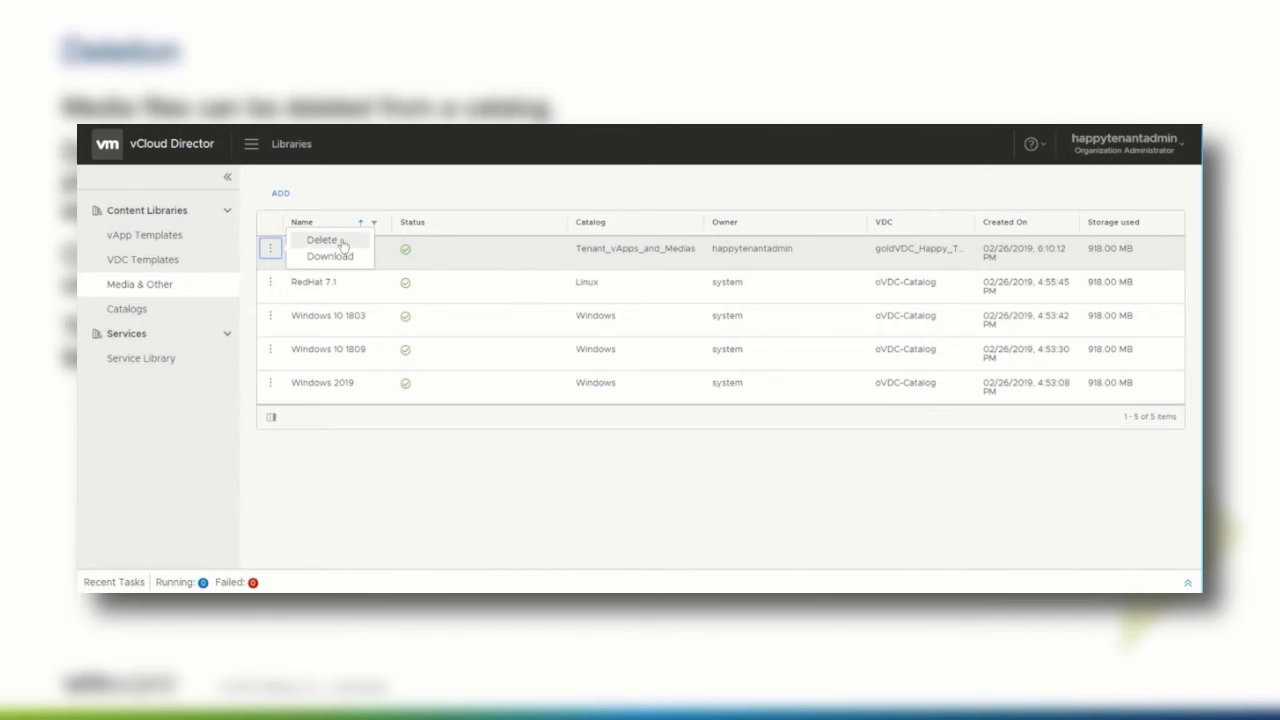
click(322, 240)
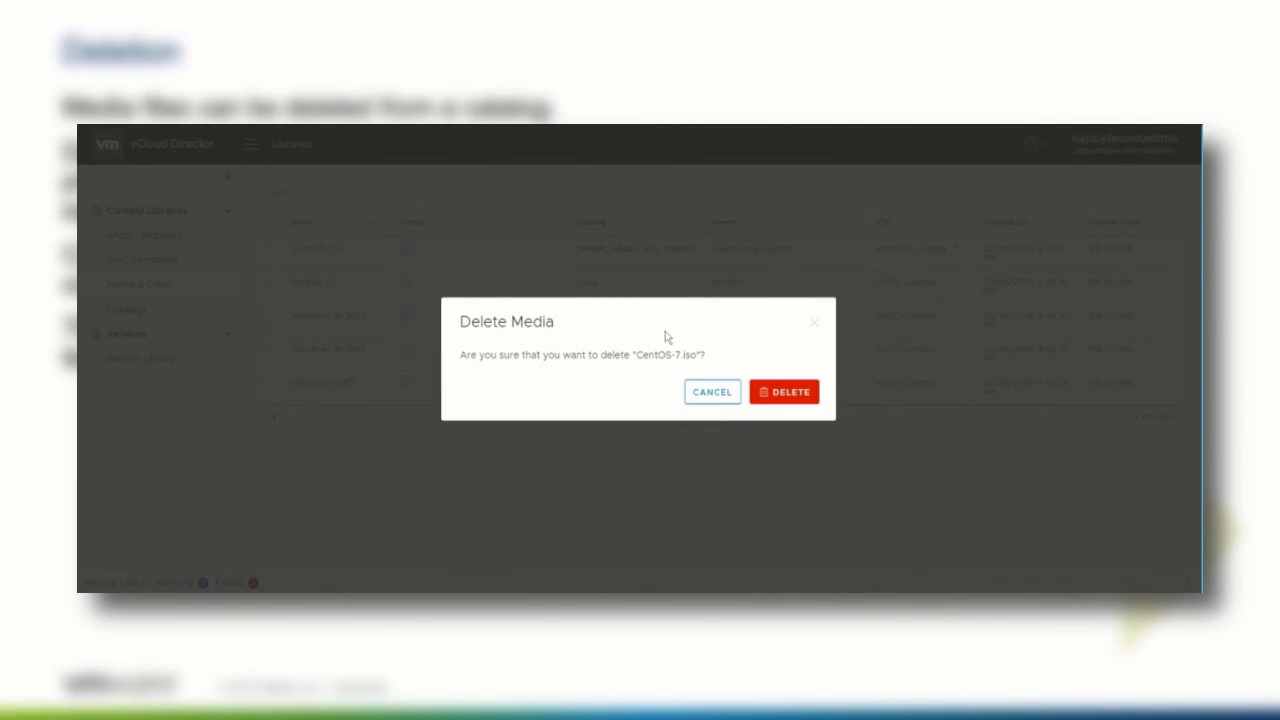
click(782, 390)
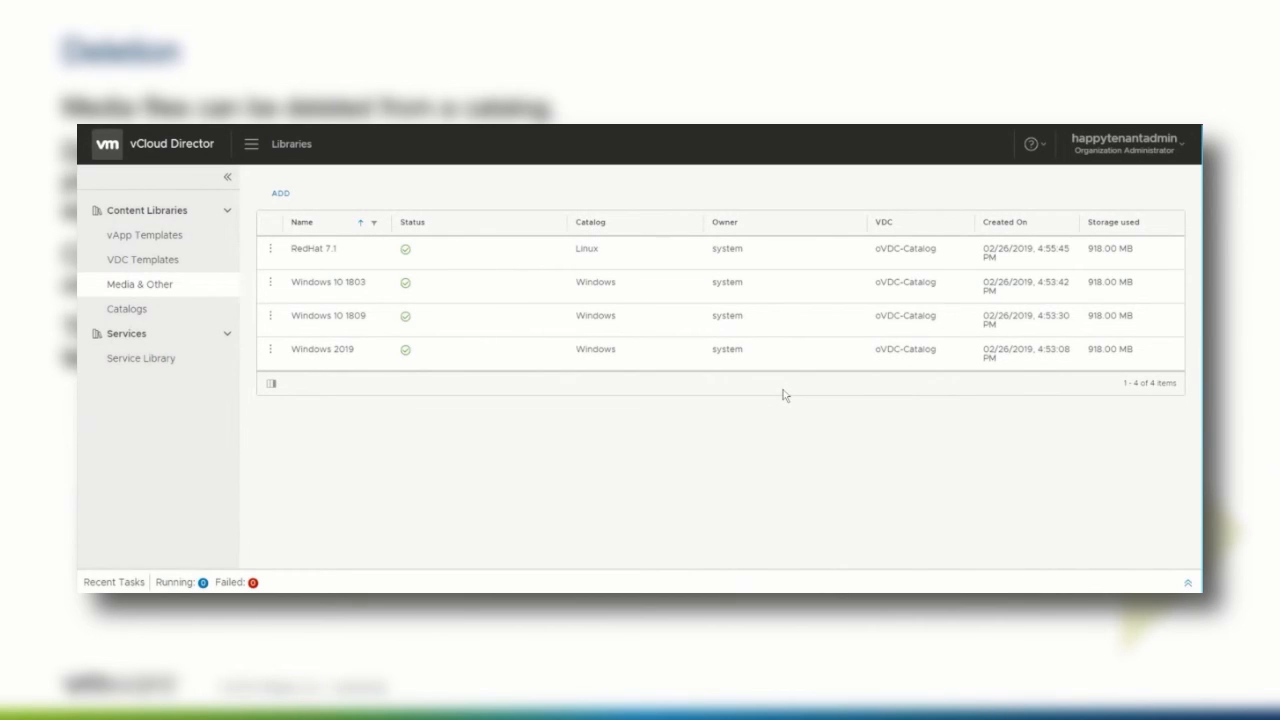
Step: Delete the Tenant_vApps_and_Medias catalog
click(160, 310)
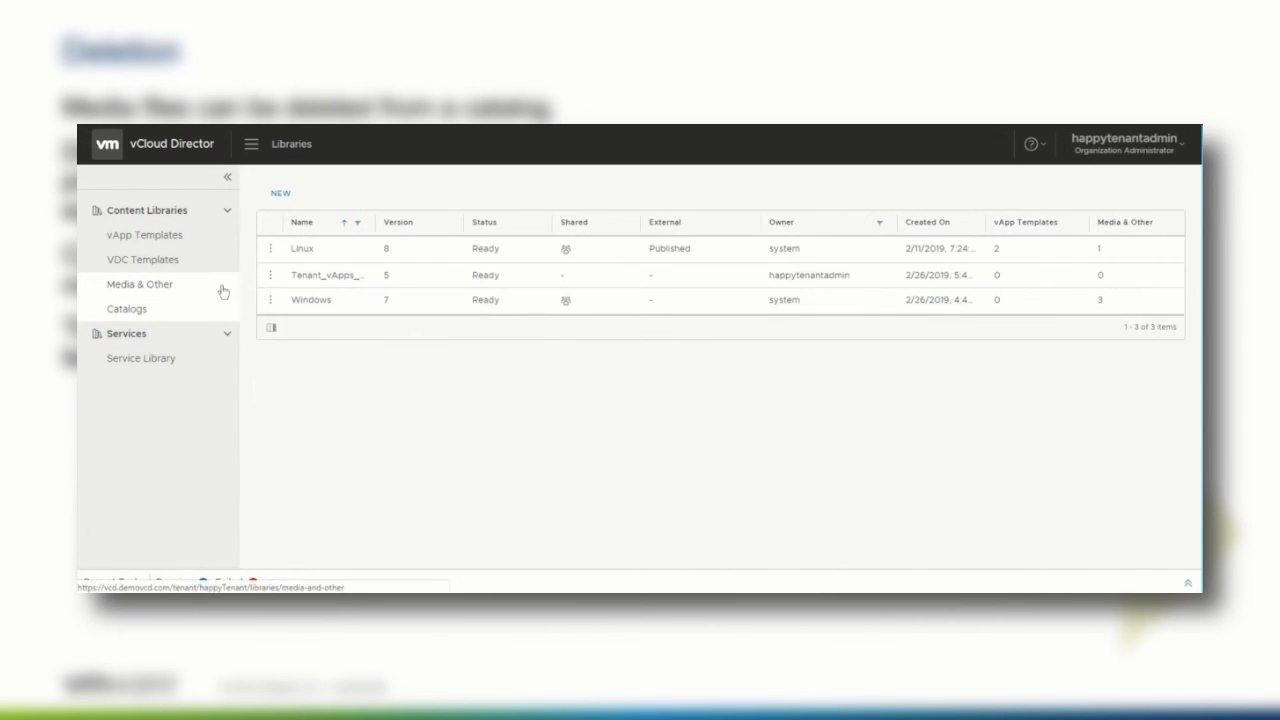
click(268, 276)
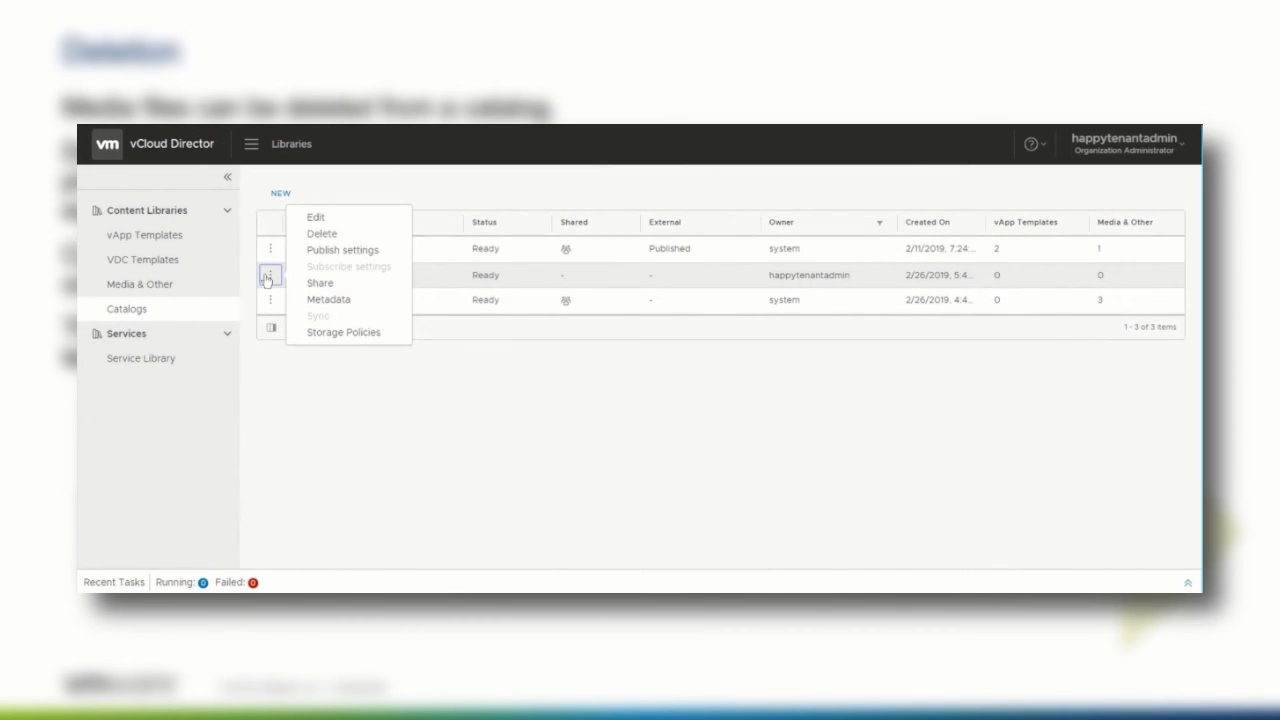
click(322, 234)
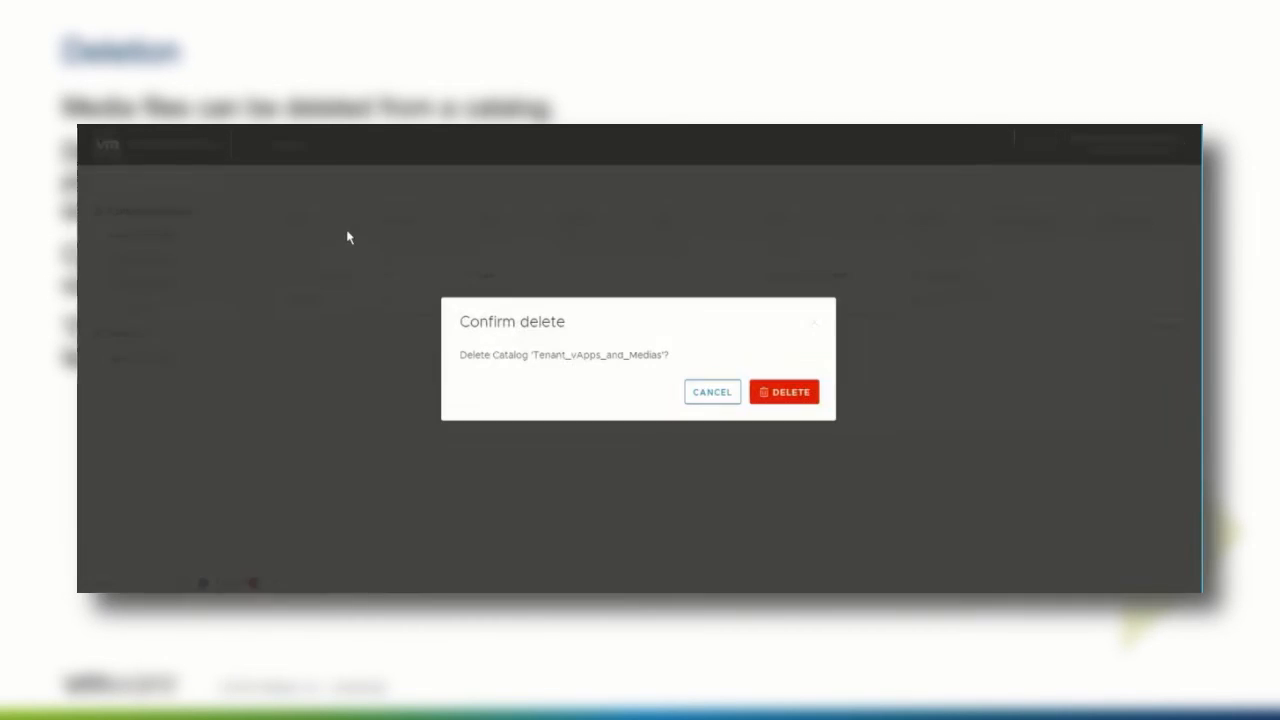
click(791, 395)
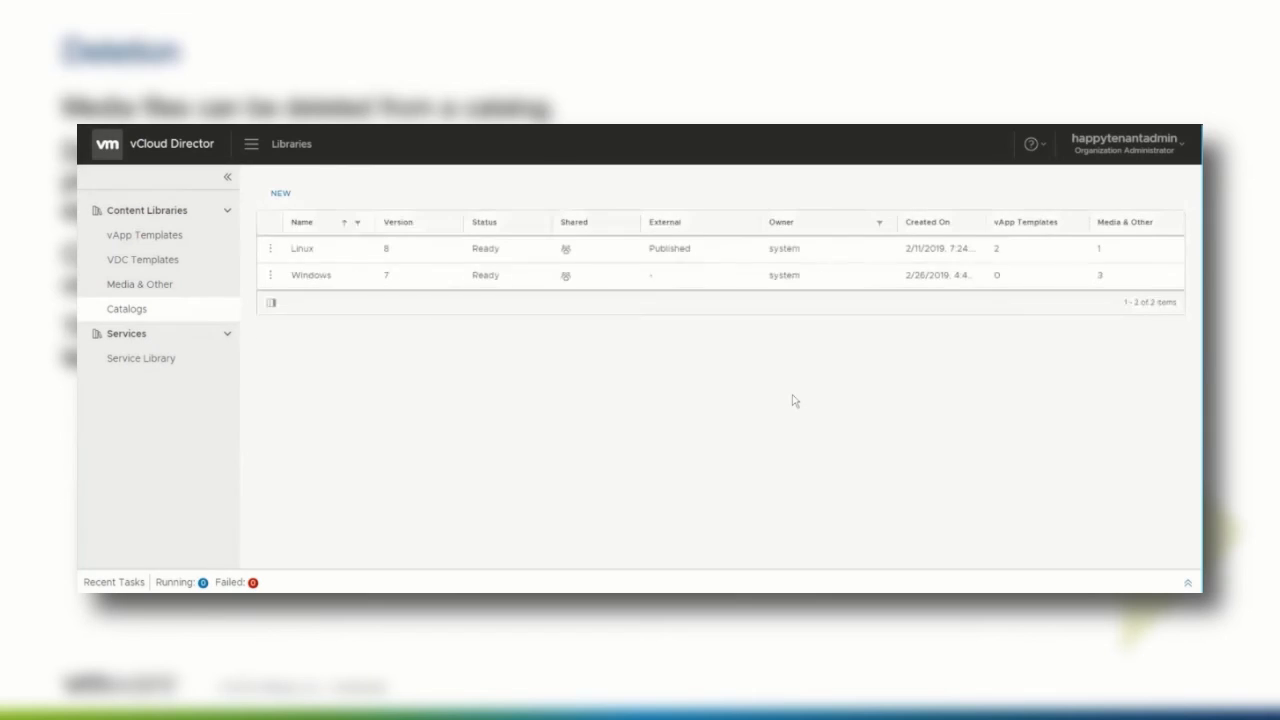